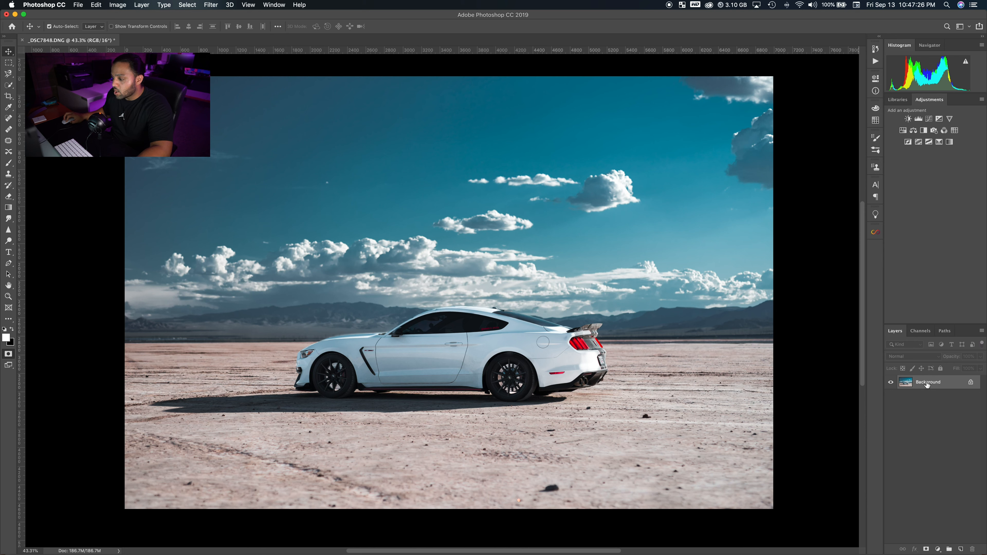
# Duplicate the Background layer and hide the original
pyautogui.moveTo(927, 384); pyautogui.dragTo(961, 548)
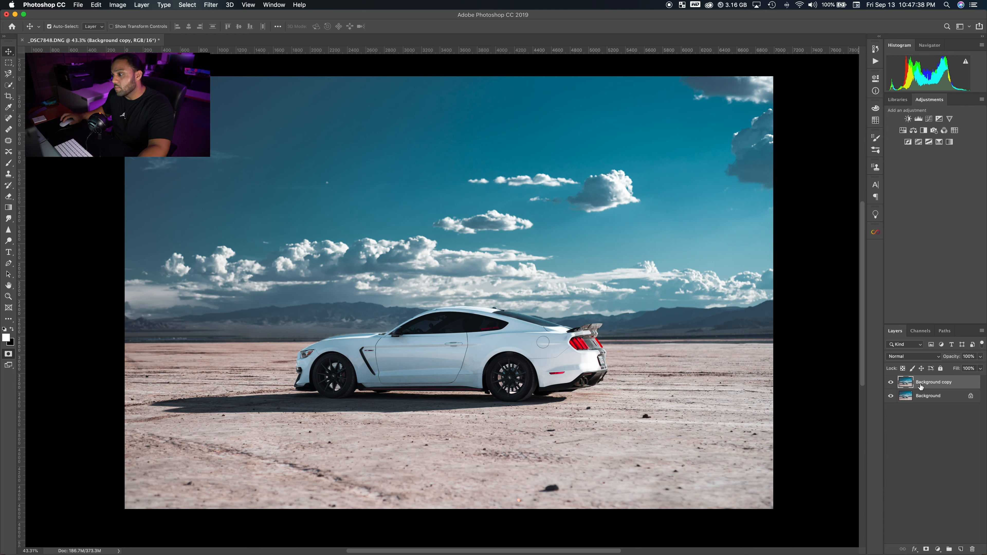
pyautogui.press('Delete')
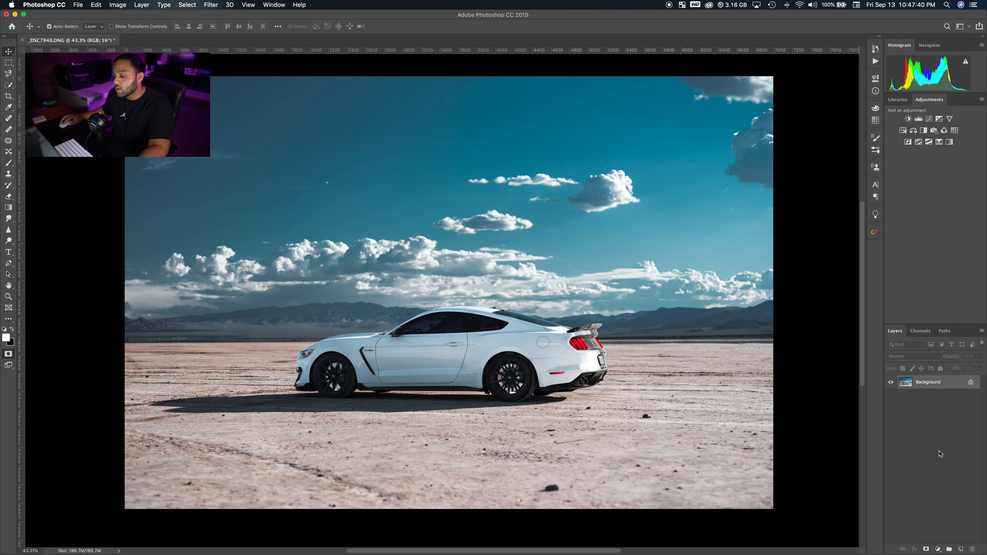
pyautogui.press('super+j')
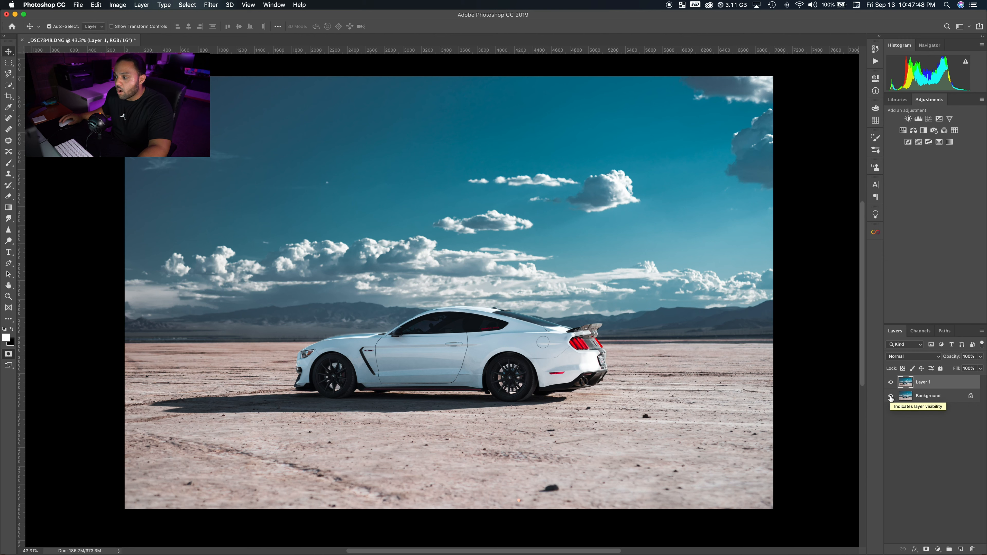
pyautogui.click(890, 396)
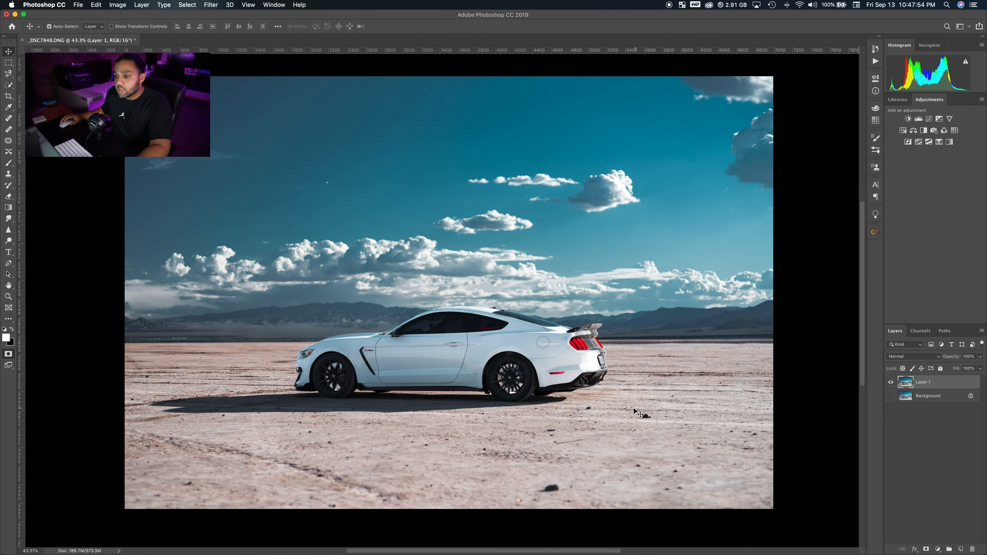
# Select the car's white painted body by tracing its outline with the Magnetic Lasso Tool
pyautogui.press('z')
pyautogui.click(407, 374)
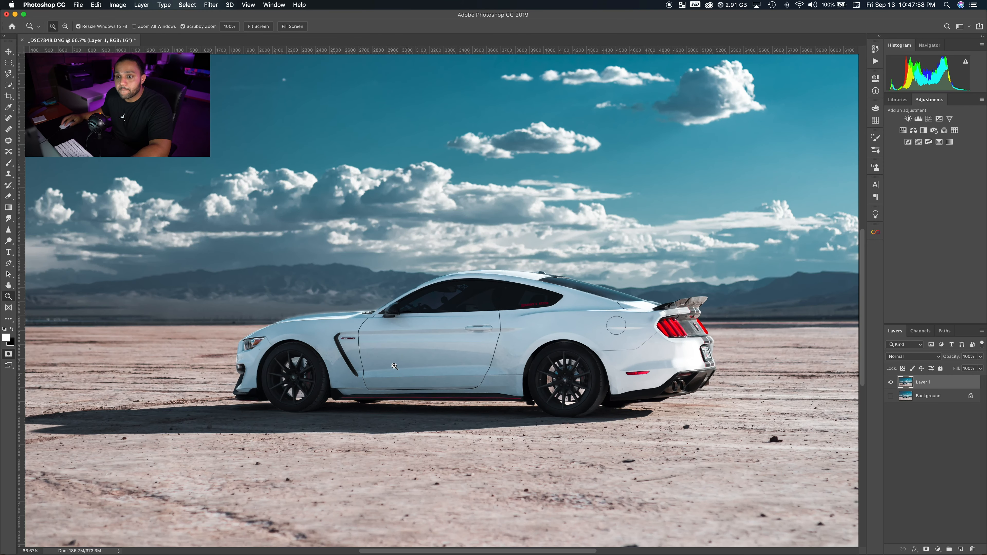
pyautogui.click(395, 366)
pyautogui.press('v')
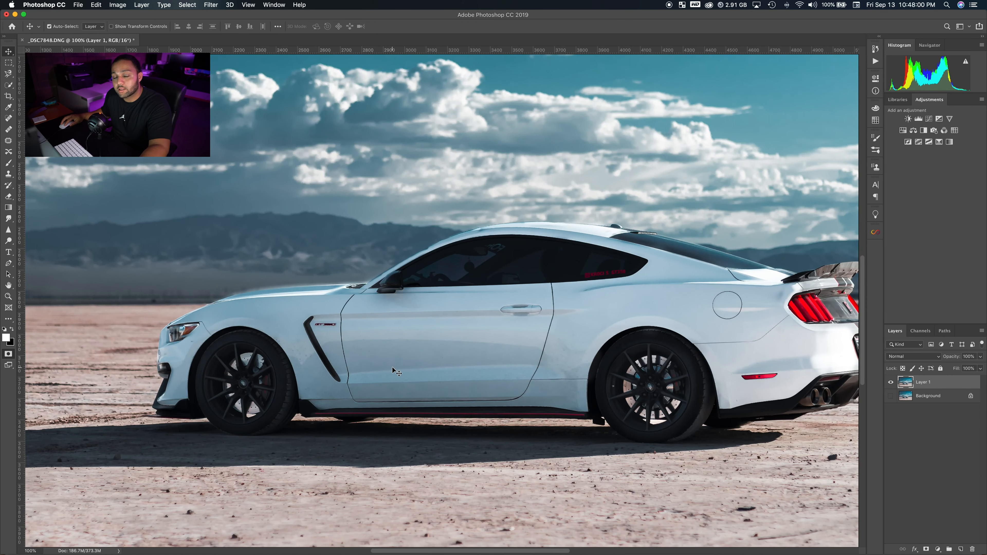
pyautogui.click(9, 76)
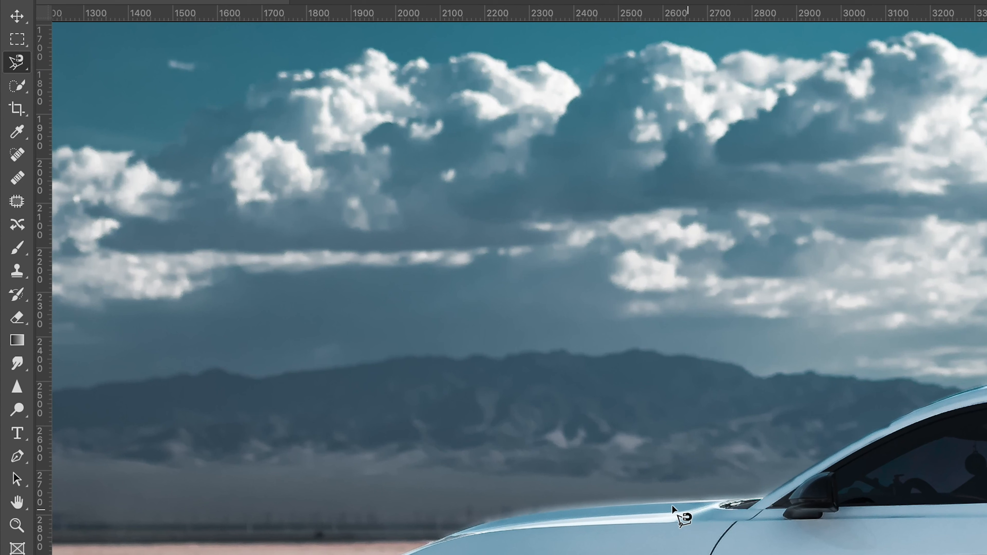
pyautogui.rightClick(17, 70)
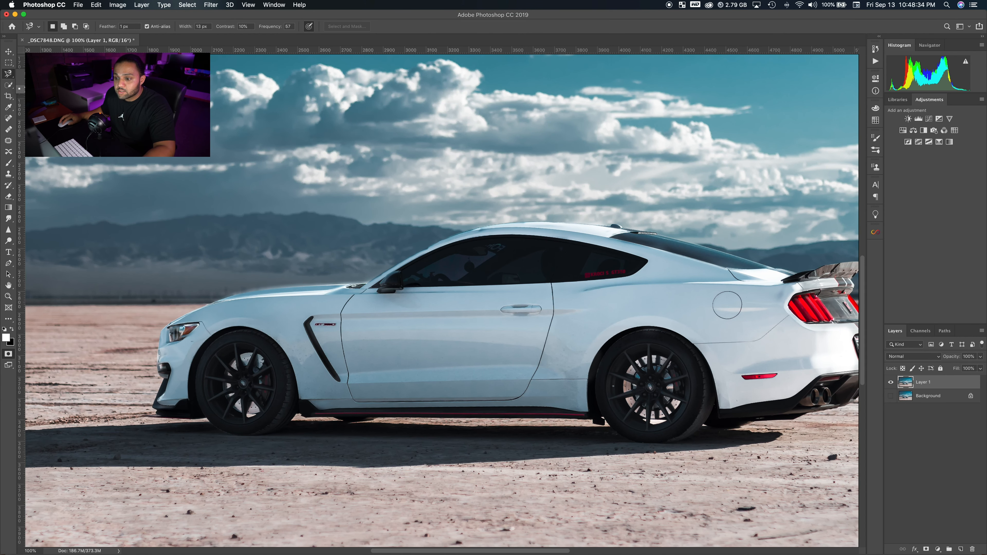
pyautogui.click(43, 90)
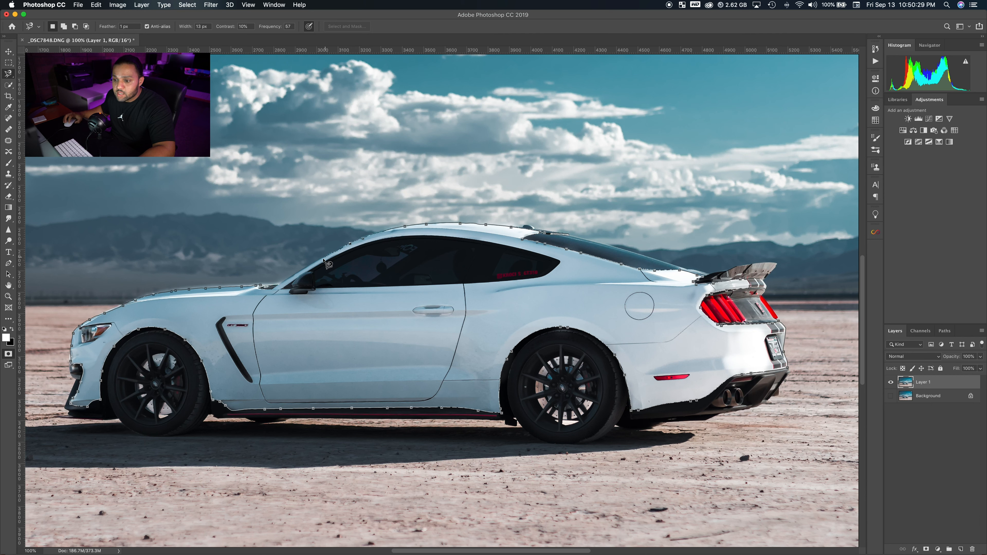
pyautogui.click(266, 289)
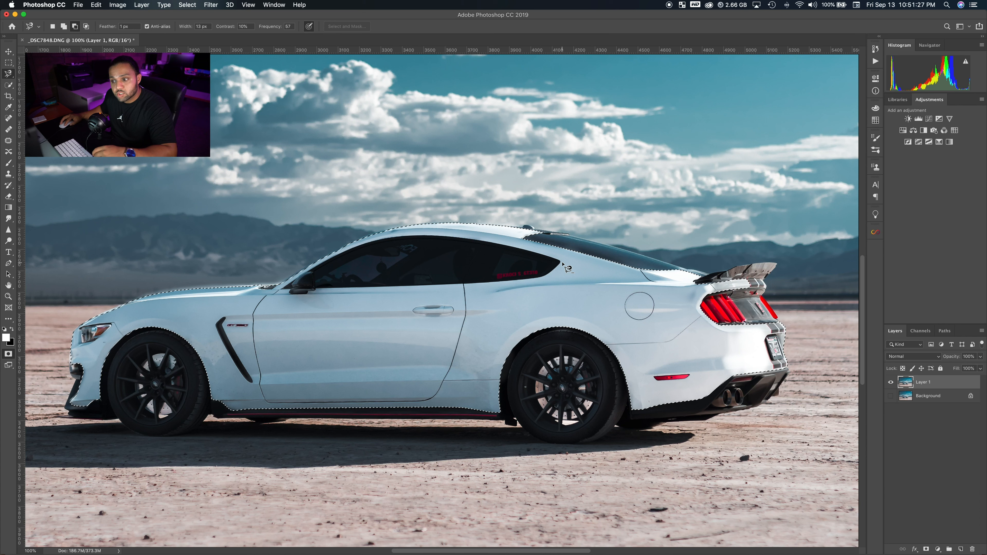
# Subtract the side windows and the black vent behind the front wheel from the body selection
pyautogui.press('alt')
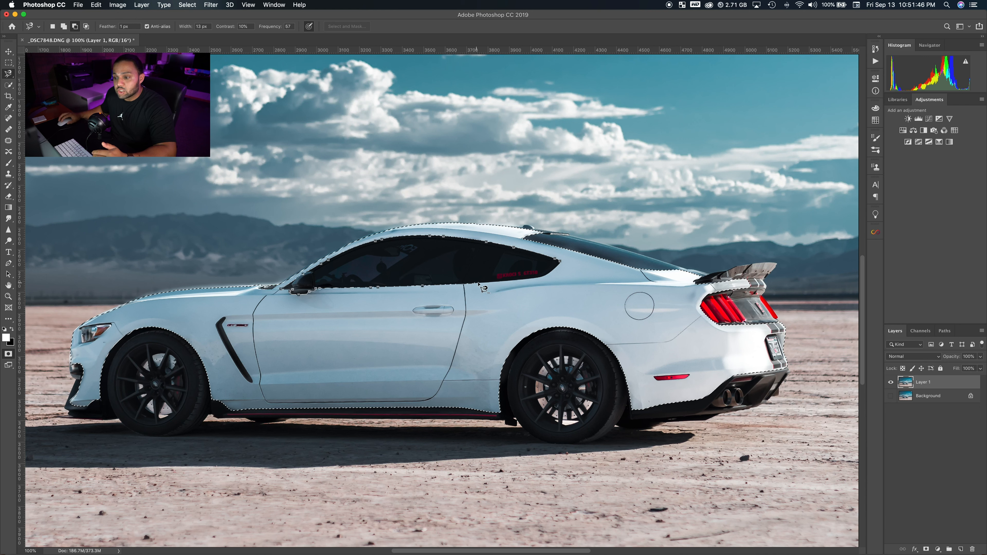
pyautogui.click(544, 275)
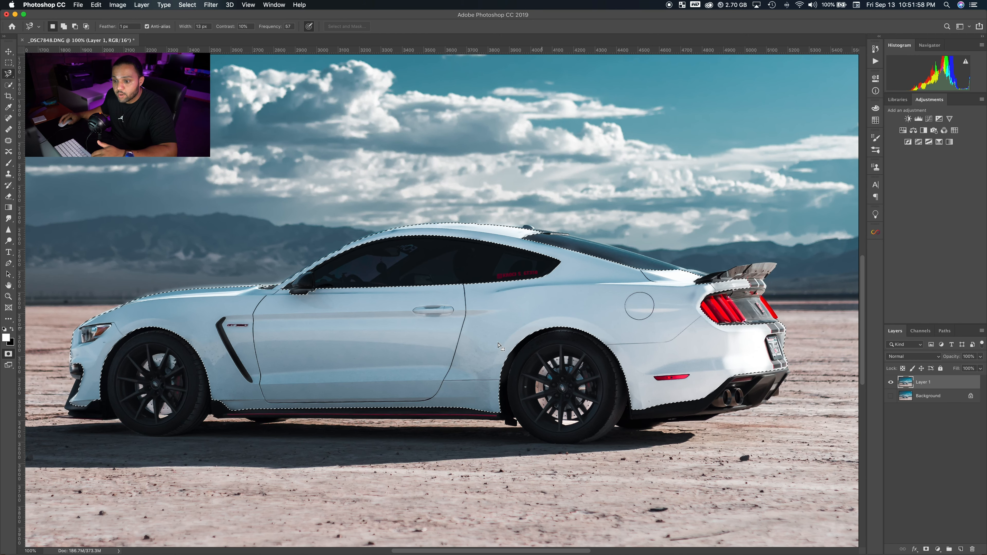
pyautogui.click(222, 320)
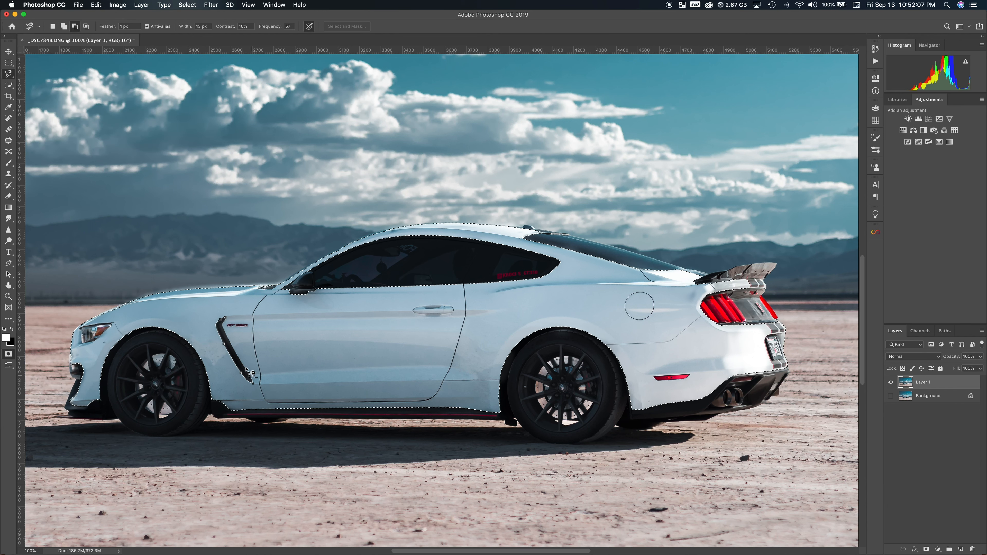
pyautogui.click(232, 324)
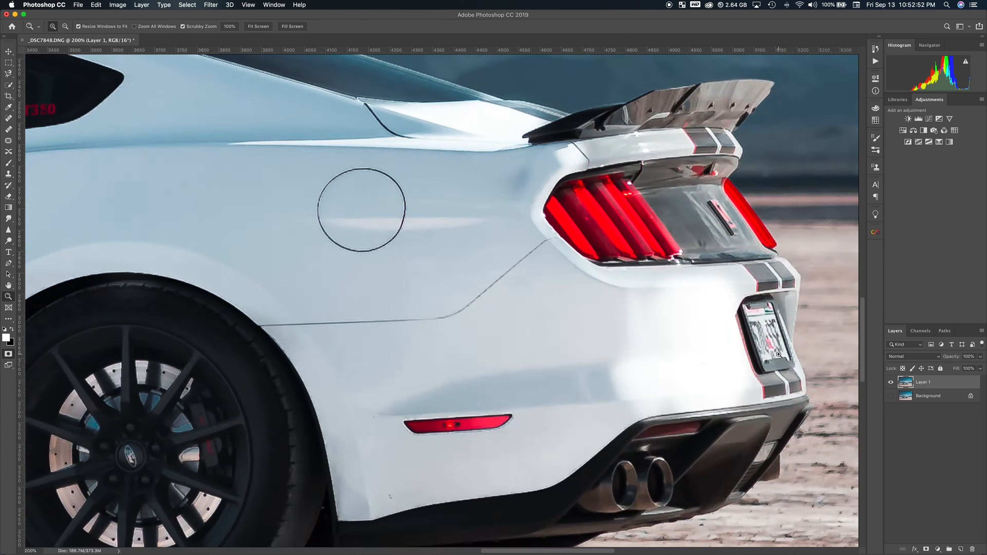
# Subtract the grey stripe above the license plate on the rear bumper from the body selection
pyautogui.hscroll(5, 752, 358)
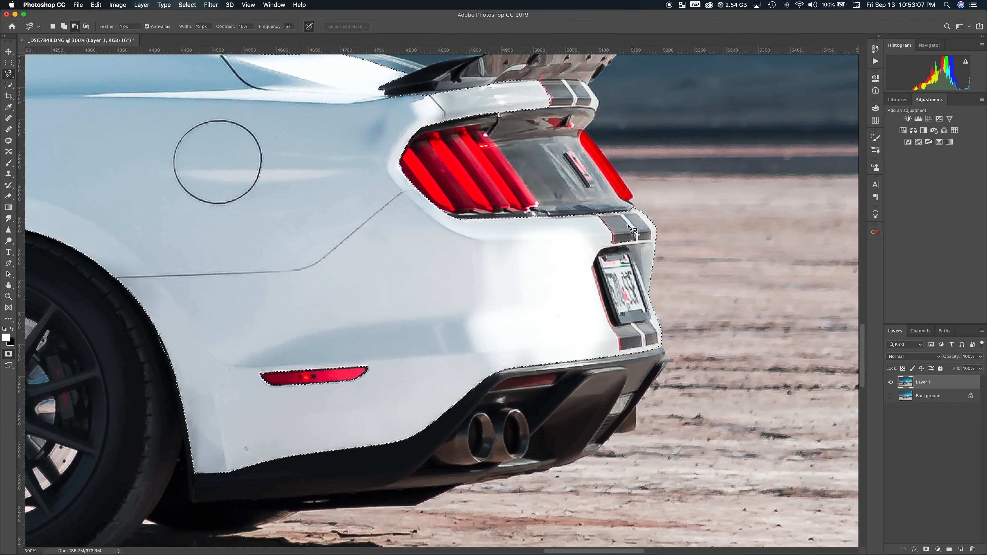
pyautogui.keyDown('alt'); pyautogui.click(627, 214); pyautogui.keyUp('alt')
pyautogui.click(627, 213)
# Subtract the license plate and the grey stripe segments below it from the body selection
pyautogui.keyDown('alt'); pyautogui.click(591, 267); pyautogui.keyUp('alt')
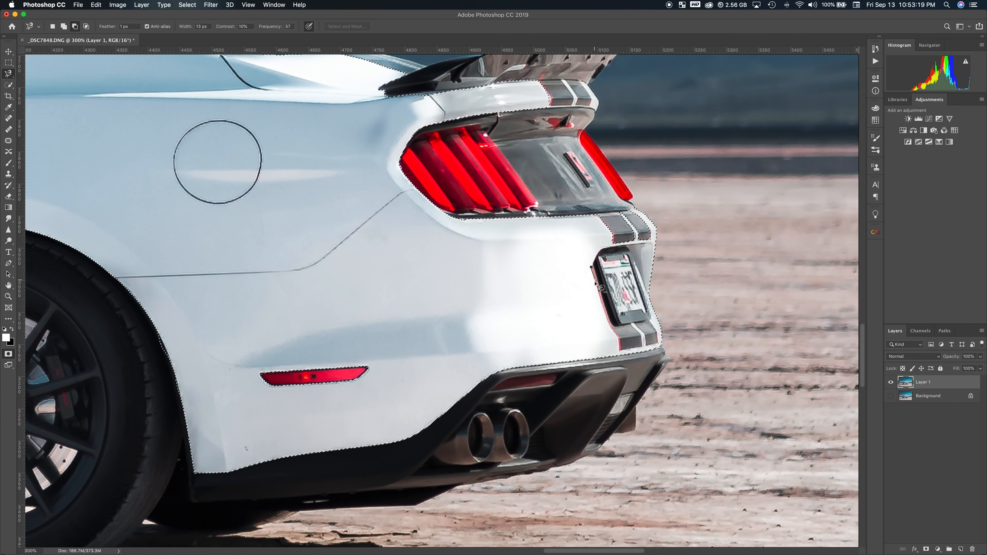
pyautogui.click(600, 301)
pyautogui.click(619, 351)
pyautogui.click(642, 346)
pyautogui.click(630, 322)
pyautogui.click(591, 267)
pyautogui.keyDown('alt'); pyautogui.click(635, 324); pyautogui.keyUp('alt')
pyautogui.click(646, 345)
pyautogui.click(657, 343)
pyautogui.click(636, 323)
# Copy the selected car body to a new layer and hide Layer 1 to isolate the cut-out
pyautogui.press('z')
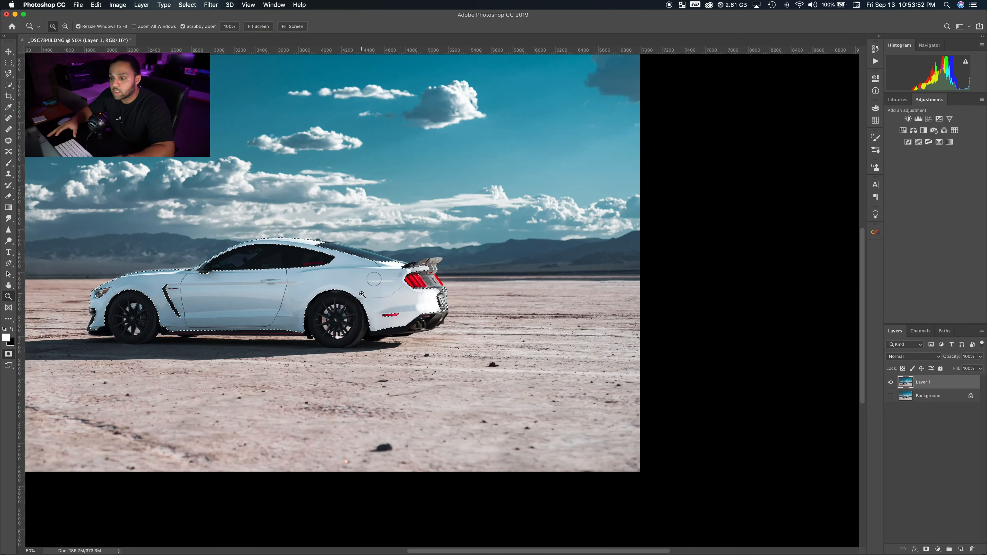
pyautogui.hscroll(-10, 362, 294)
pyautogui.press('v')
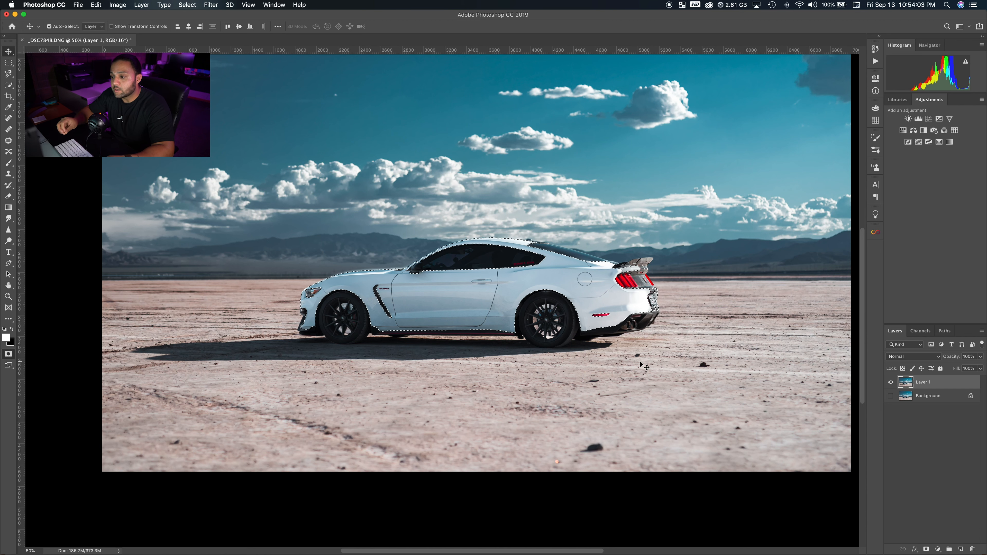
pyautogui.press('super+j')
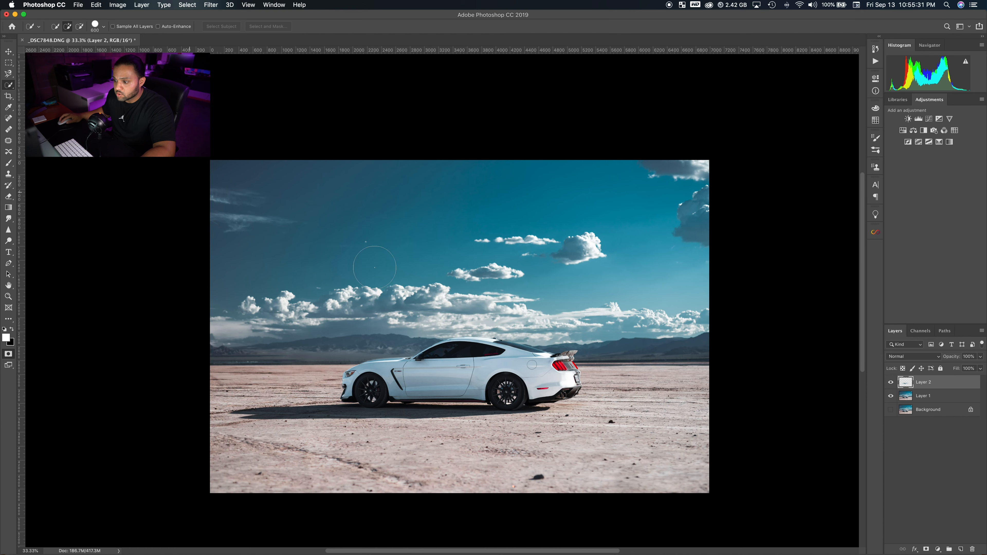
pyautogui.click(892, 396)
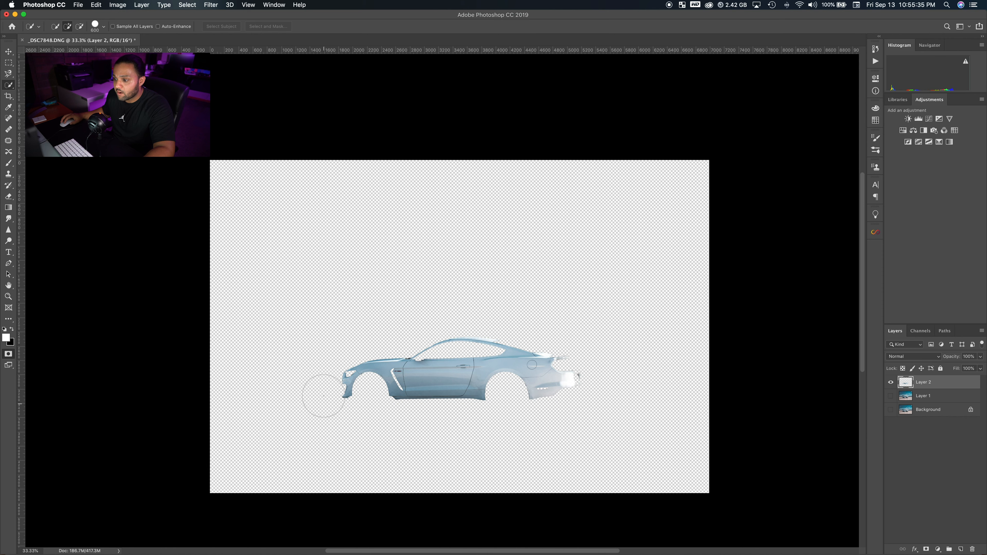
# Select the car body on Layer 2 with the Quick Selection Tool and show Layer 1 again
pyautogui.moveTo(361, 364)
pyautogui.mouseDown()
pyautogui.moveTo(346, 386)
pyautogui.moveTo(566, 376)
pyautogui.moveTo(513, 394)
pyautogui.moveTo(588, 366)
pyautogui.moveTo(401, 353)
pyautogui.mouseUp()
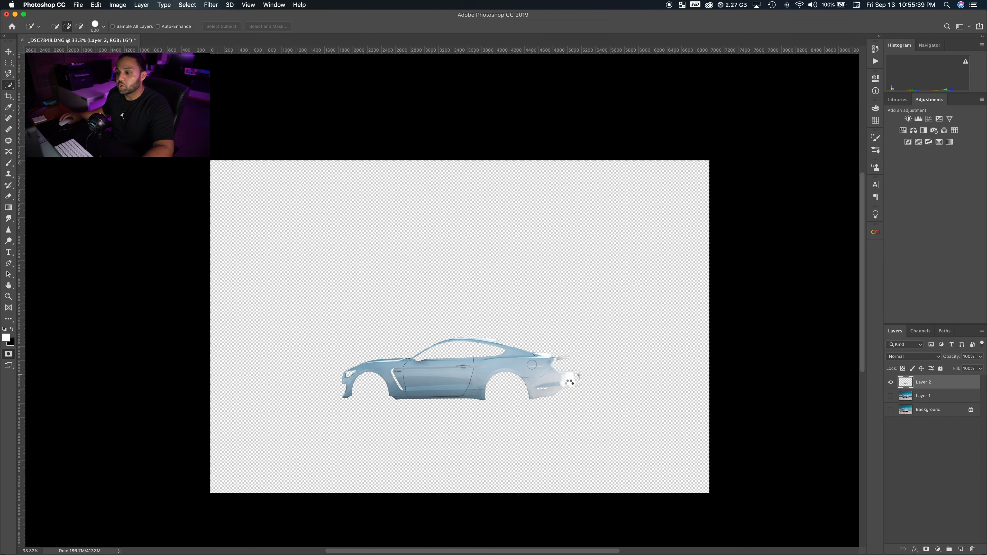
pyautogui.press('super+z')
pyautogui.click(890, 396)
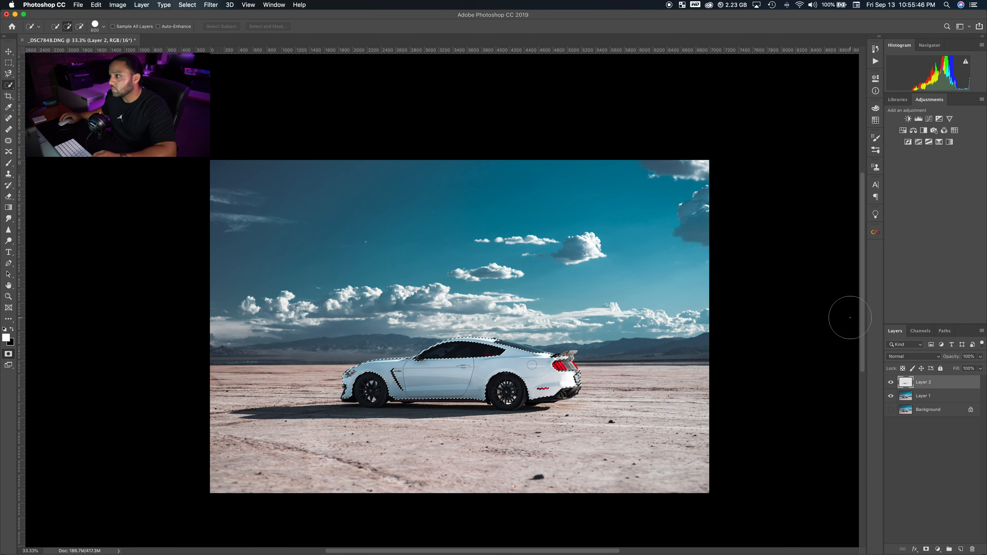
# Add a Hue/Saturation adjustment layer masked to the selected car body and turn on Colorize
pyautogui.press('z')
pyautogui.click(665, 348)
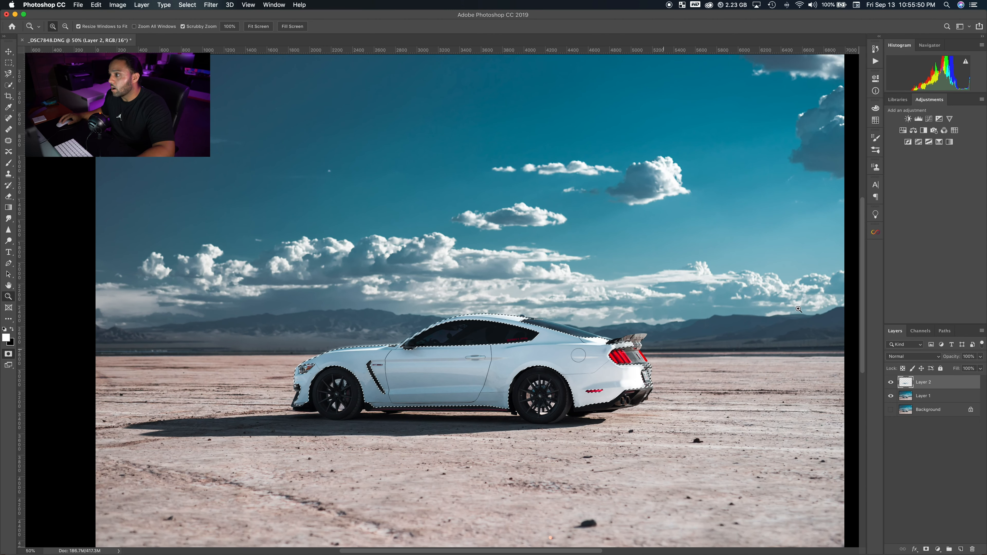
pyautogui.press('v')
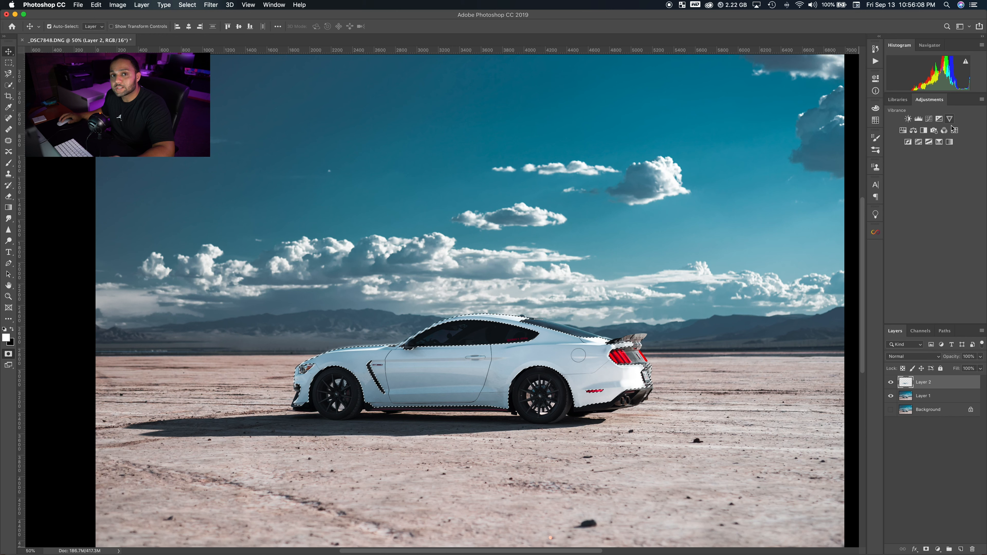
pyautogui.click(903, 131)
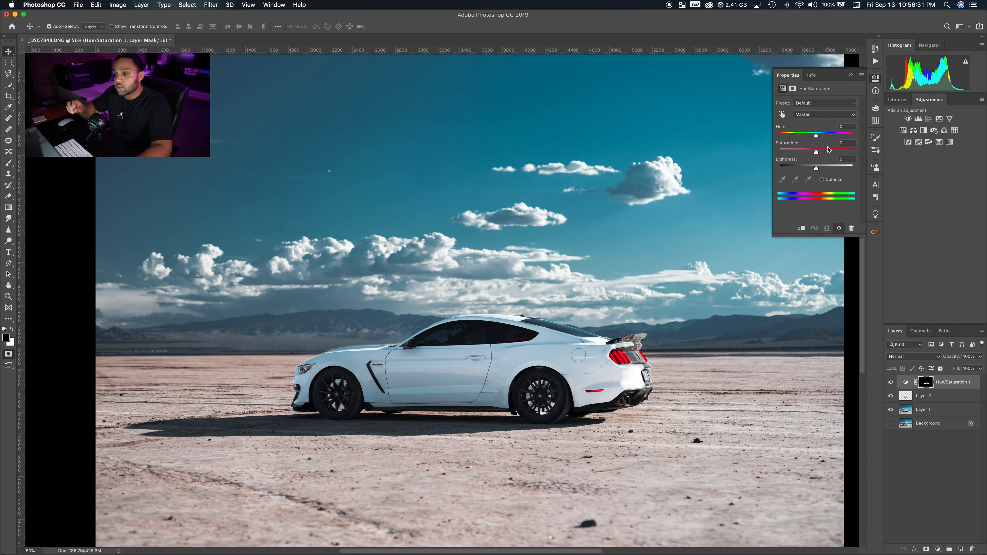
pyautogui.click(829, 181)
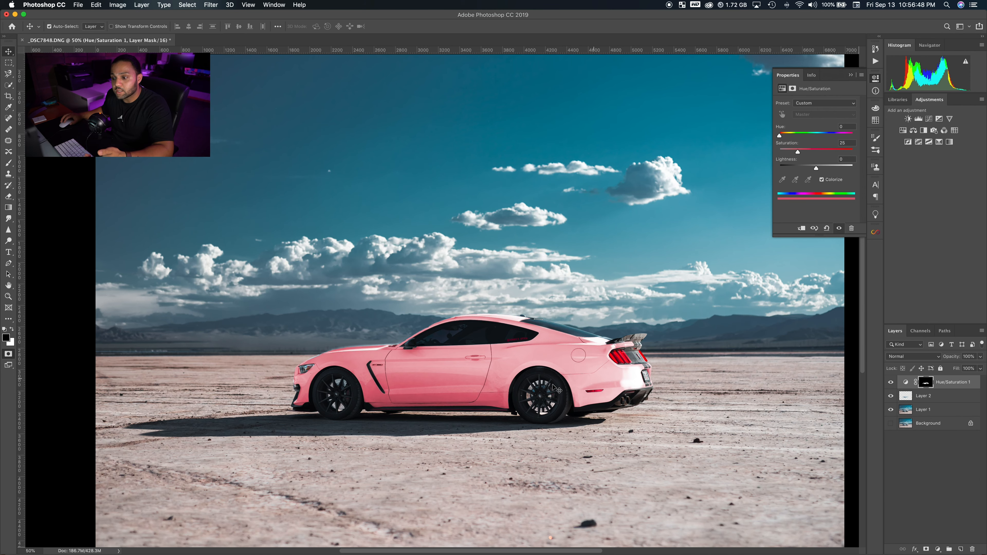
# Tint the car body yellow-green with hue 69, saturation 38 and lightness -36
pyautogui.press('super+minus')
pyautogui.press('super+minus')
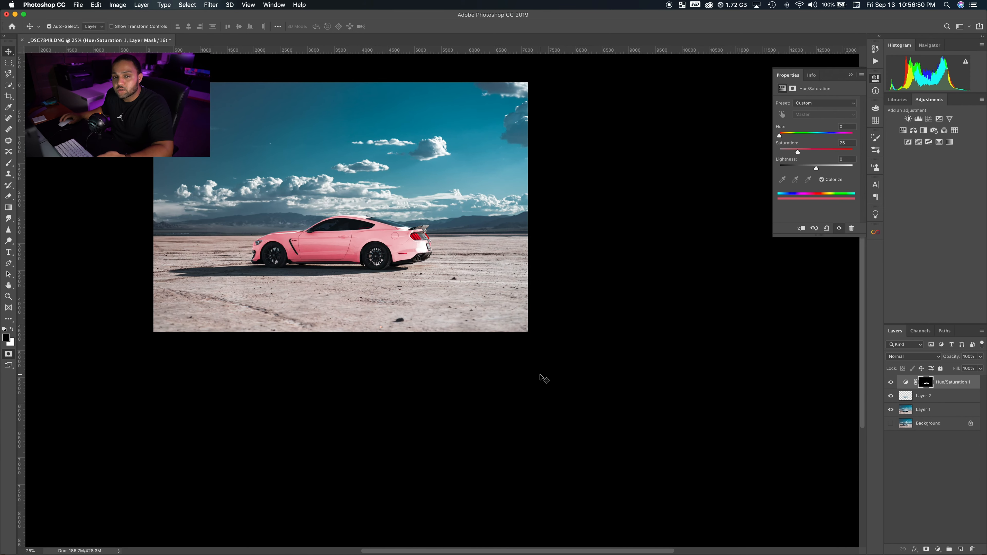
pyautogui.hscroll(-5, 540, 377)
pyautogui.scroll(3, 540, 377)
pyautogui.press('z')
pyautogui.click(489, 341)
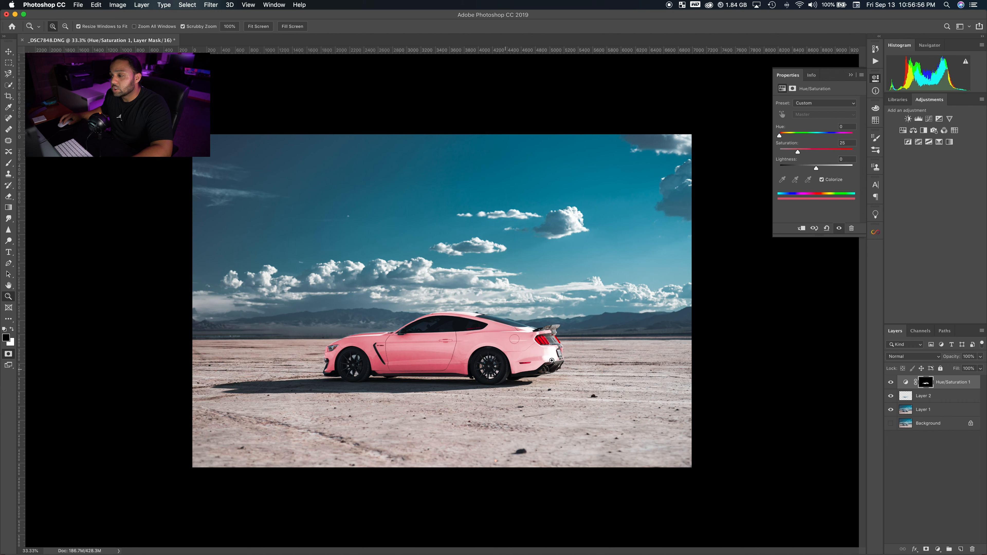
pyautogui.press('v')
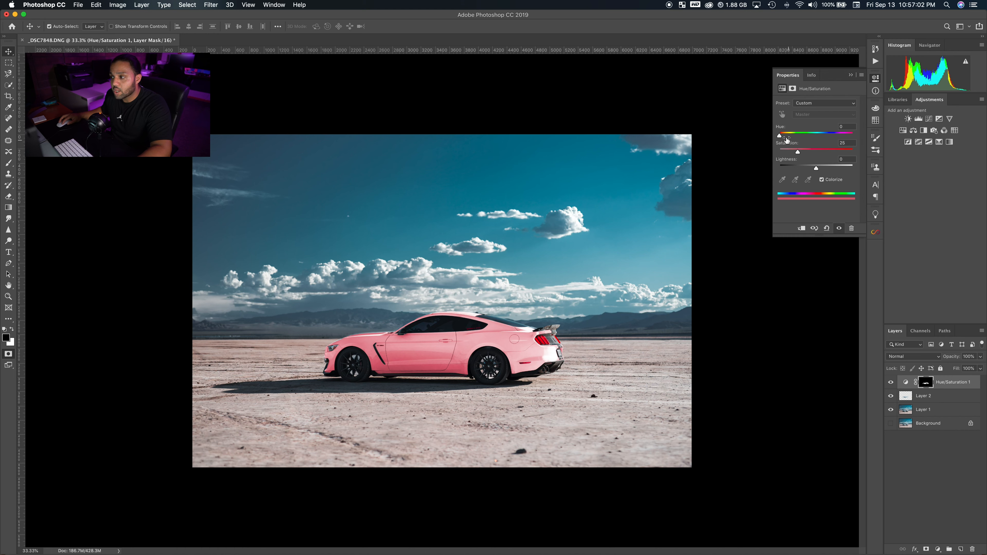
pyautogui.moveTo(780, 138); pyautogui.dragTo(804, 171)
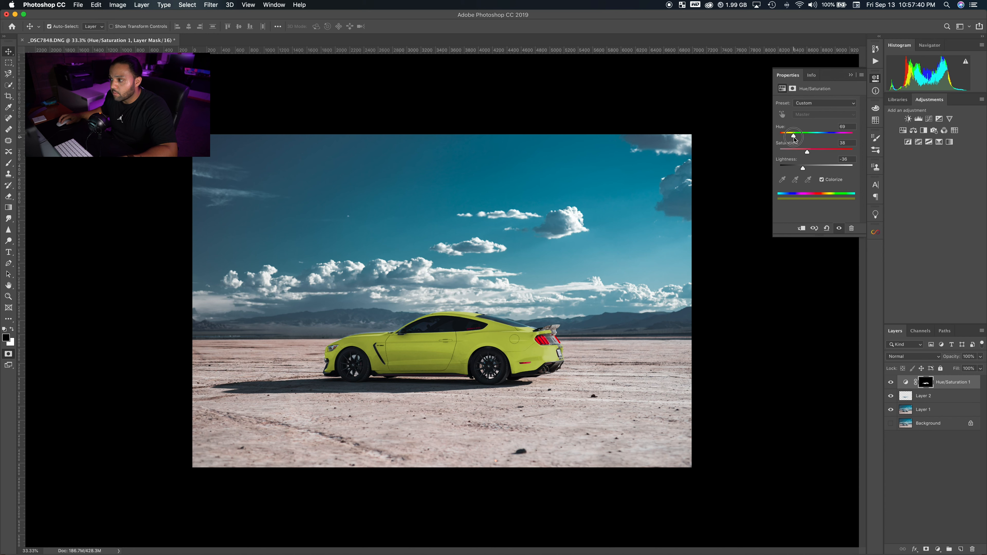
# Recolour the car body bright blue with hue 209, saturation 51 and lightness -24, and close the adjustment settings
pyautogui.moveTo(792, 136); pyautogui.dragTo(811, 153)
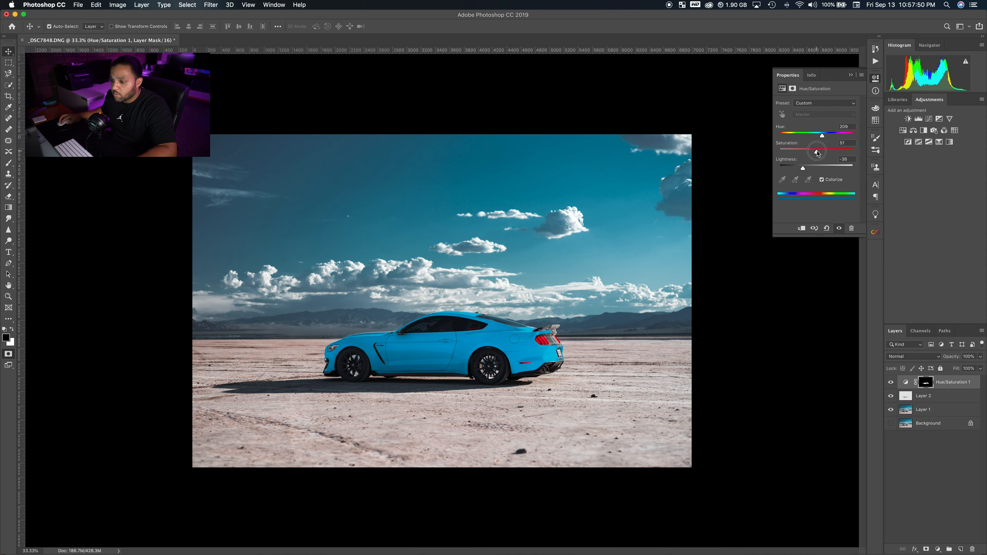
pyautogui.moveTo(817, 152); pyautogui.dragTo(808, 170)
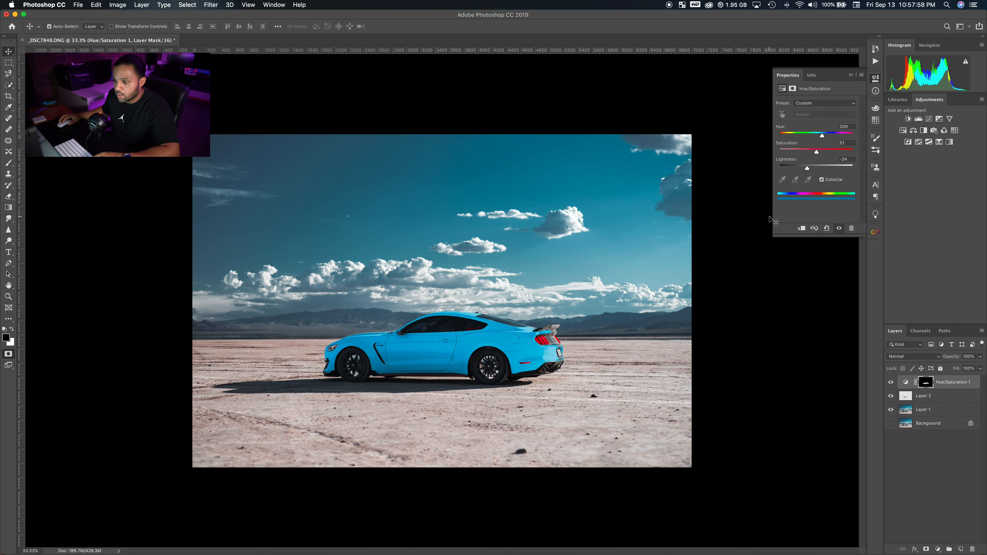
pyautogui.click(851, 75)
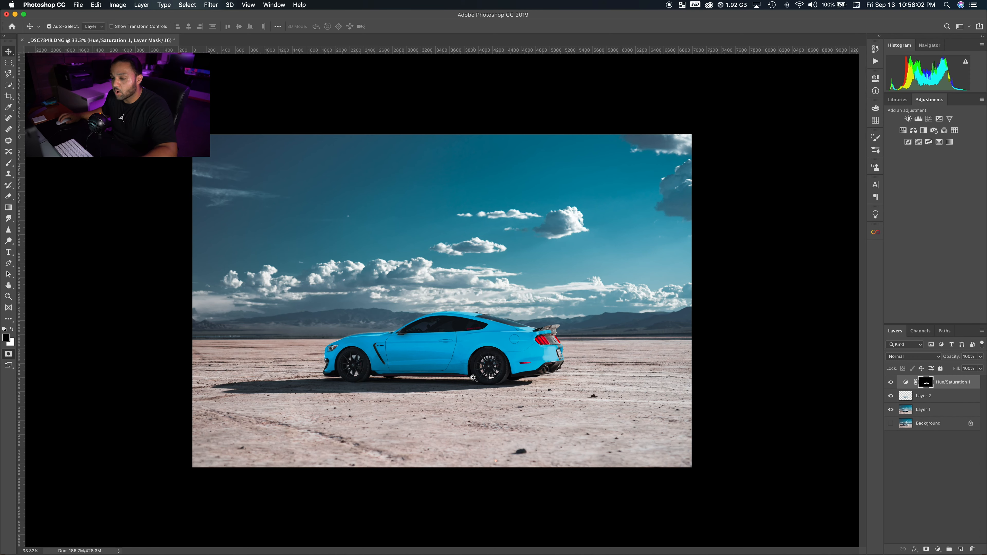
# Inspect the recoloured car up close and by itself, temporarily hiding Layer 1
pyautogui.press('z')
pyautogui.press('super+equal')
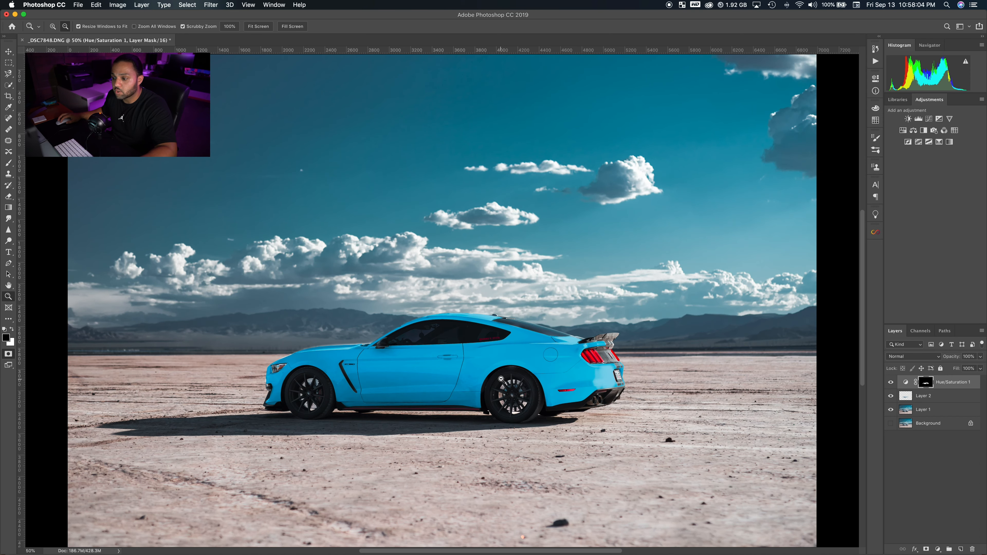
pyautogui.press('super+minus')
pyautogui.scroll(2, 747, 386)
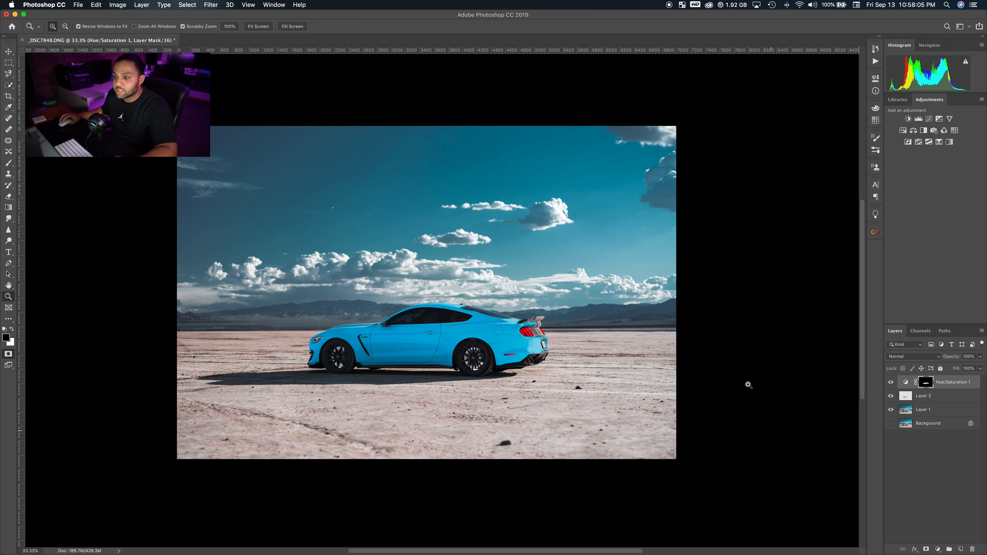
pyautogui.click(891, 411)
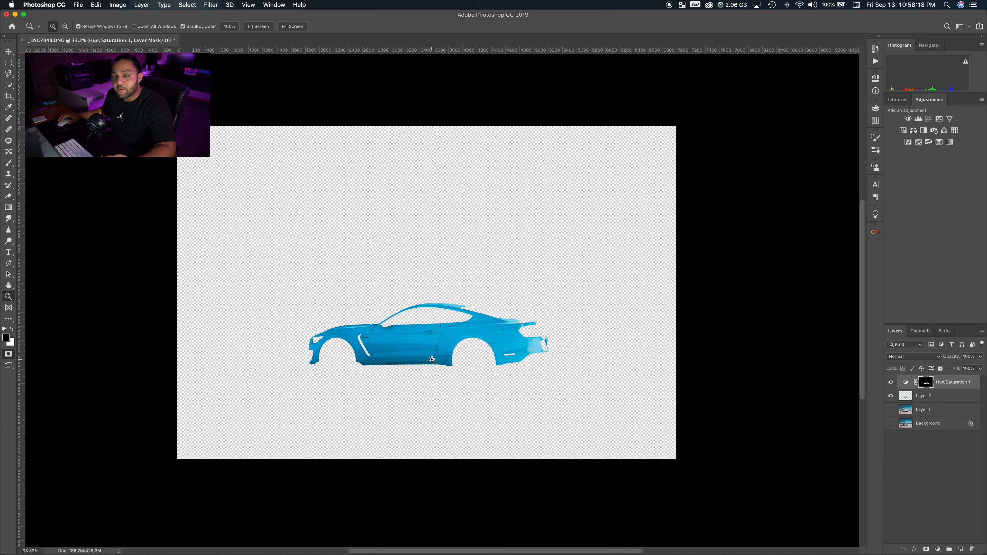
pyautogui.click(891, 410)
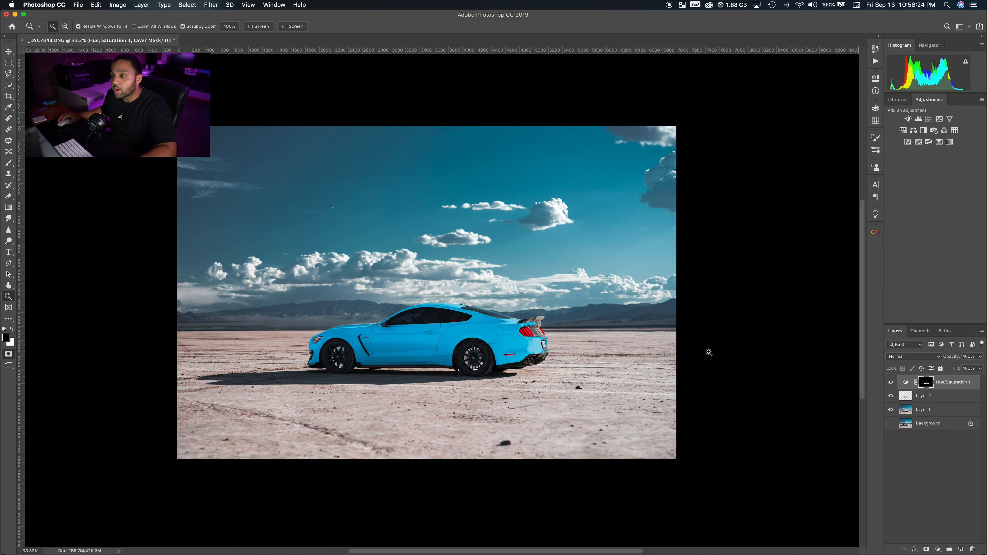
# Reopen the Hue/Saturation adjustment's settings and lower the car body's hue
pyautogui.press('v')
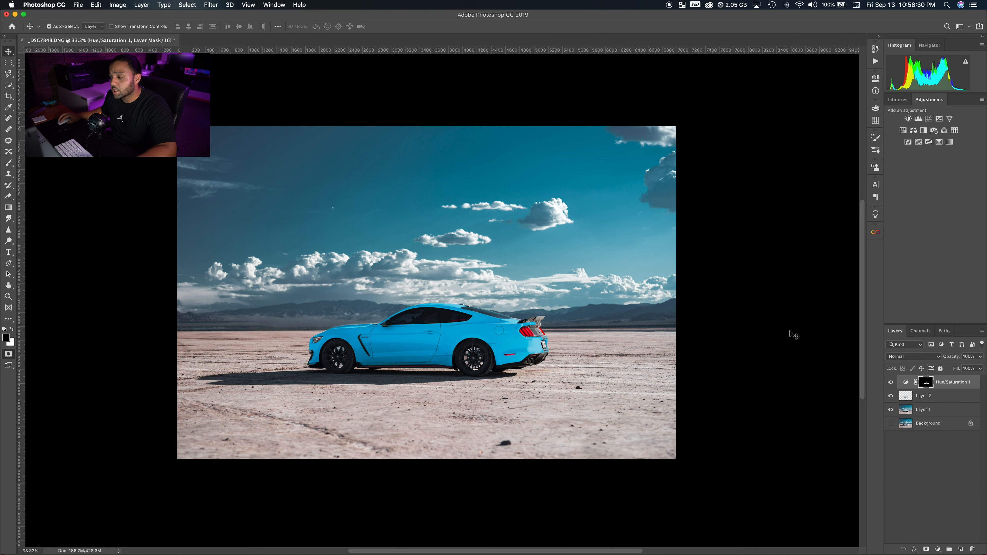
pyautogui.doubleClick(906, 383)
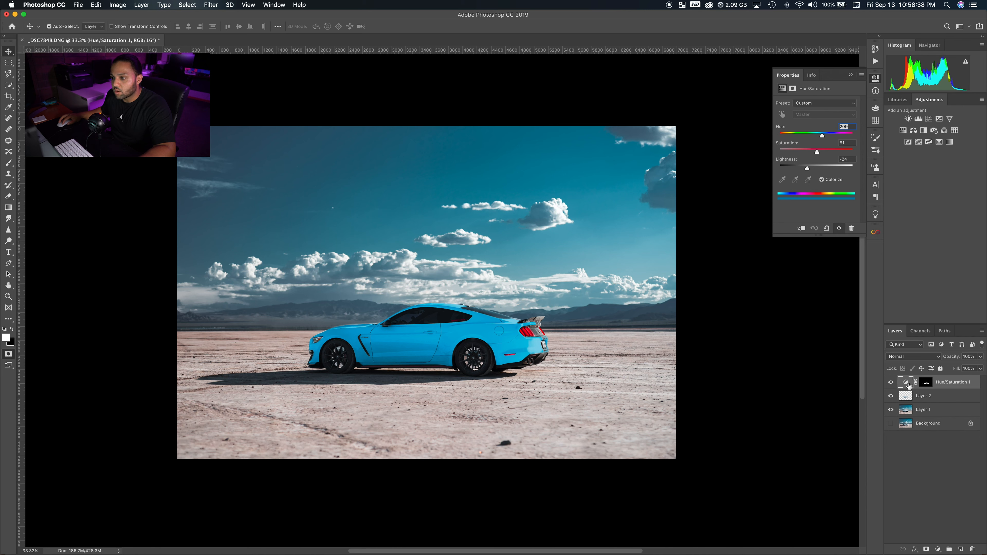
pyautogui.moveTo(823, 137); pyautogui.dragTo(795, 139)
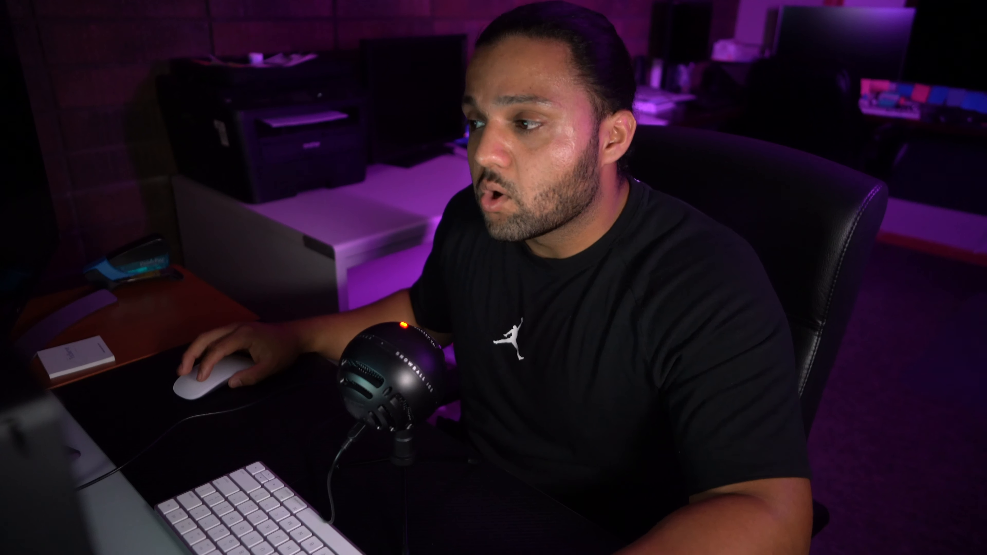